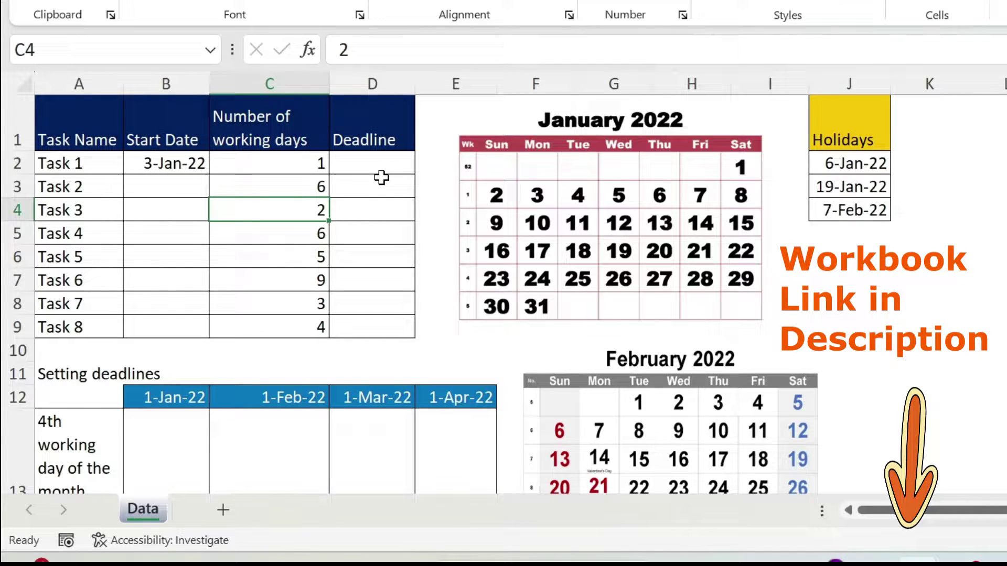
Step: Enter =WORKDAY(B2,C2,J2:J4) in D2 so Task 1's deadline shows 4-Jan-22
{"action": "left_click", "coordinate": [366, 157]}
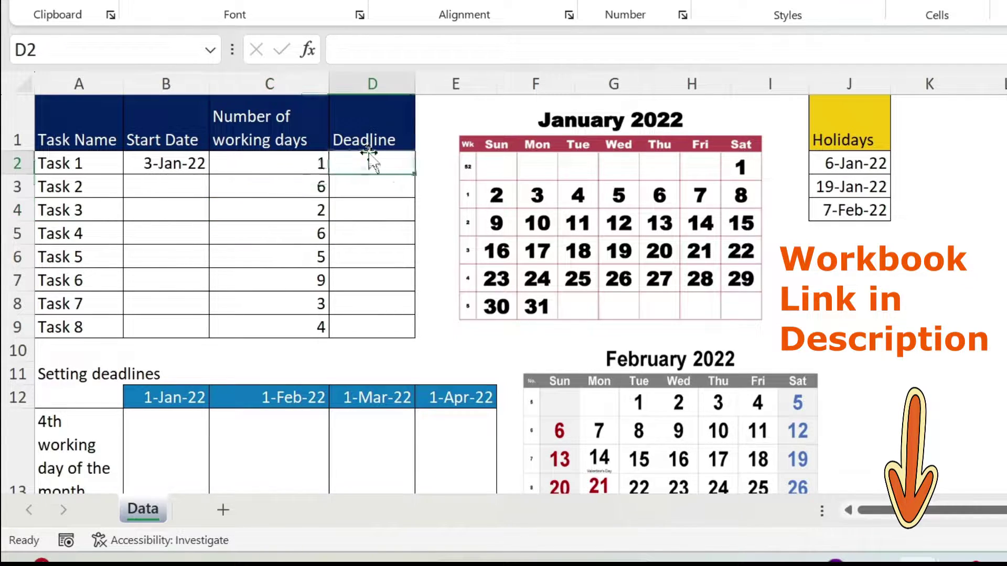
{"action": "left_click", "coordinate": [361, 45]}
{"action": "type", "text": "=wor"}
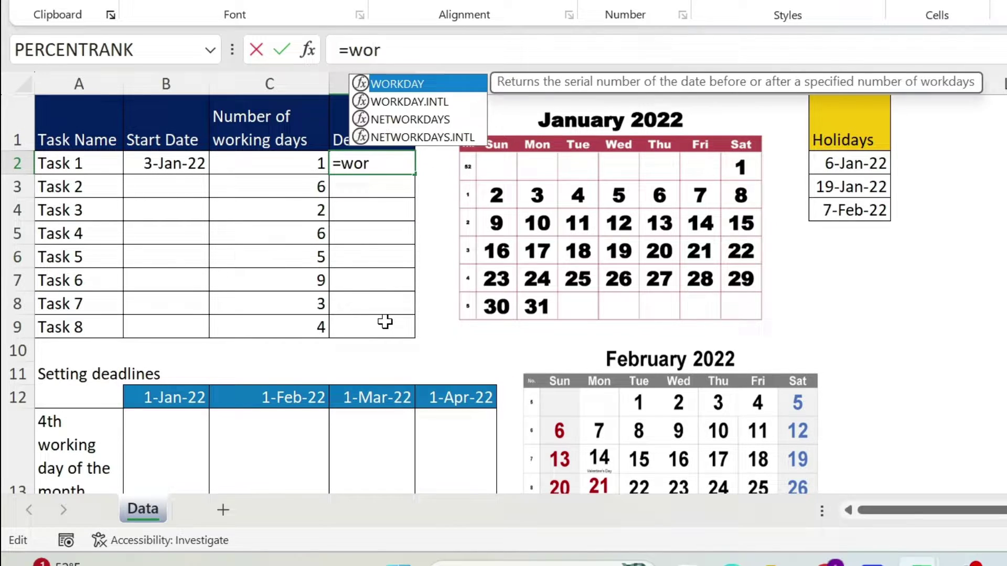
{"action": "type", "text": "kday("}
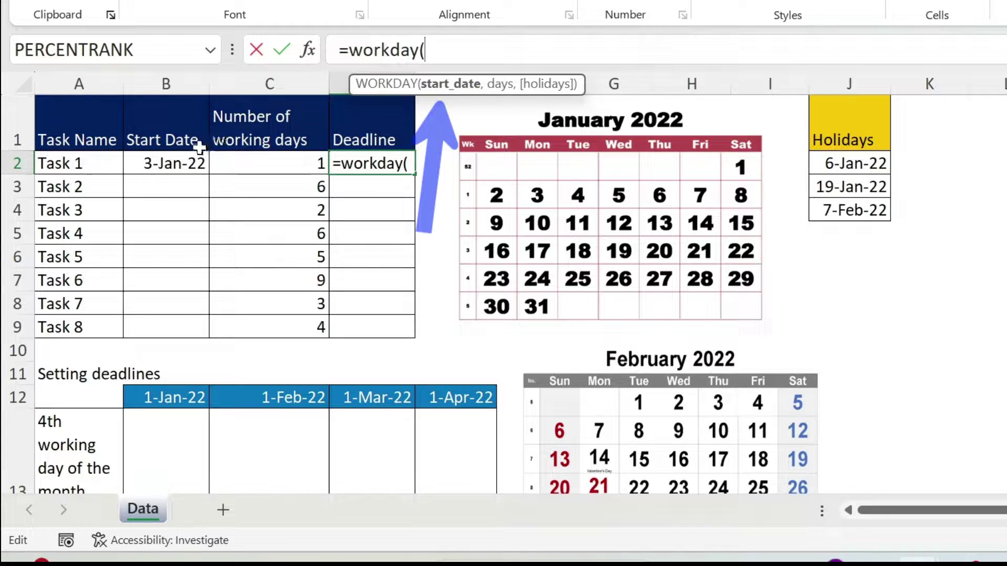
{"action": "left_click", "coordinate": [185, 156]}
{"action": "type", "text": ","}
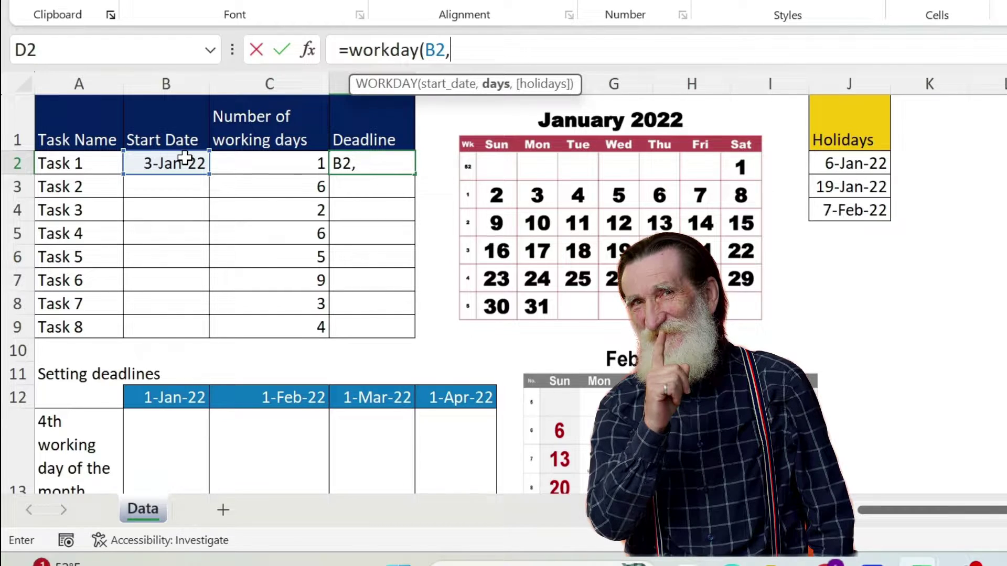
{"action": "left_click", "coordinate": [293, 163]}
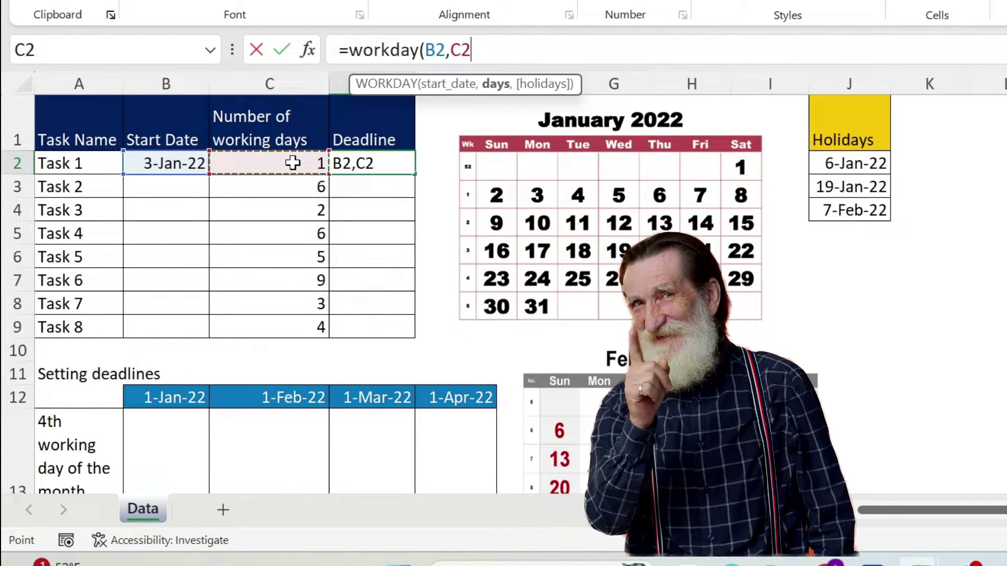
{"action": "type", "text": ","}
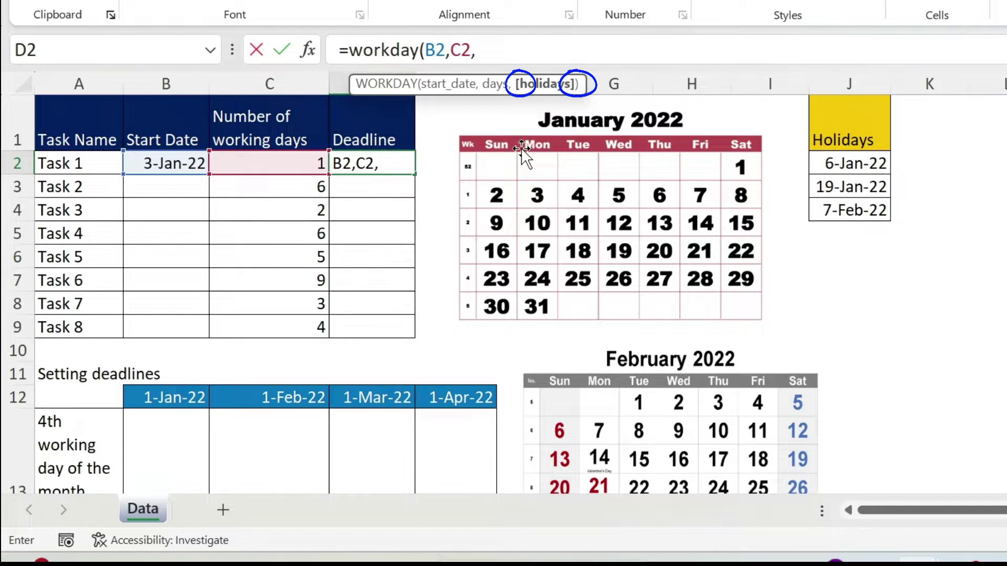
{"action": "left_click_drag", "start_coordinate": [868, 162], "coordinate": [868, 212]}
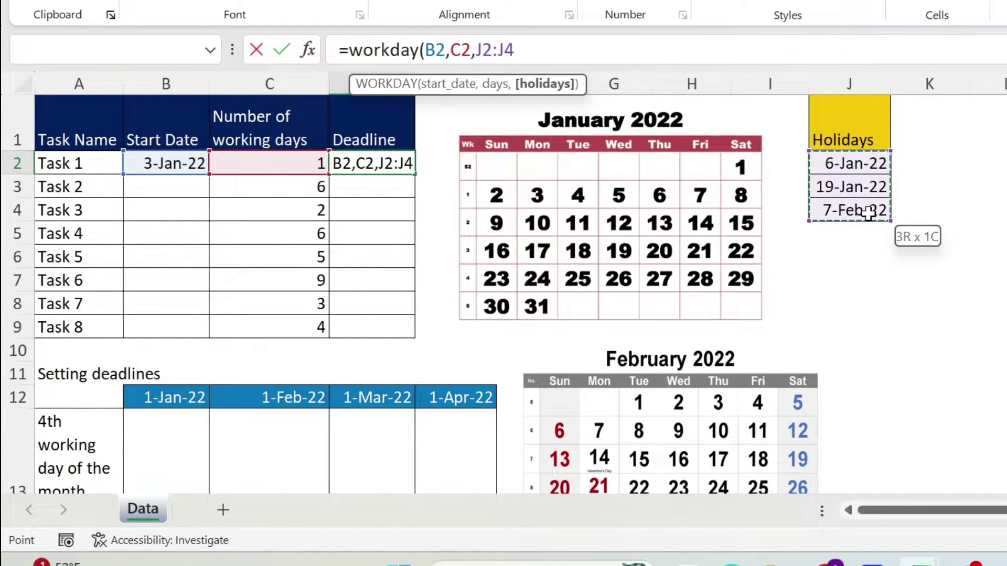
{"action": "type", "text": ")"}
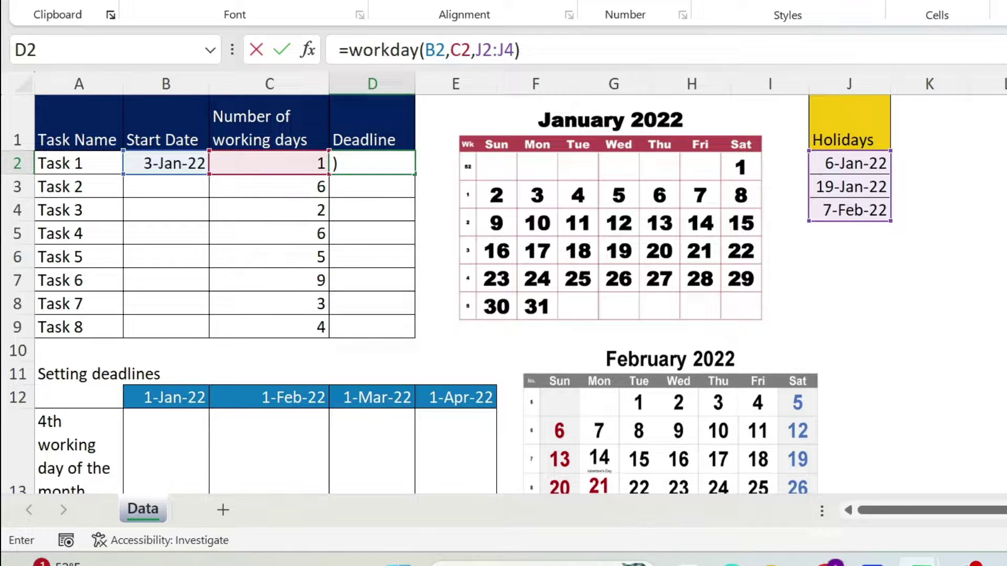
{"action": "key", "text": "Return"}
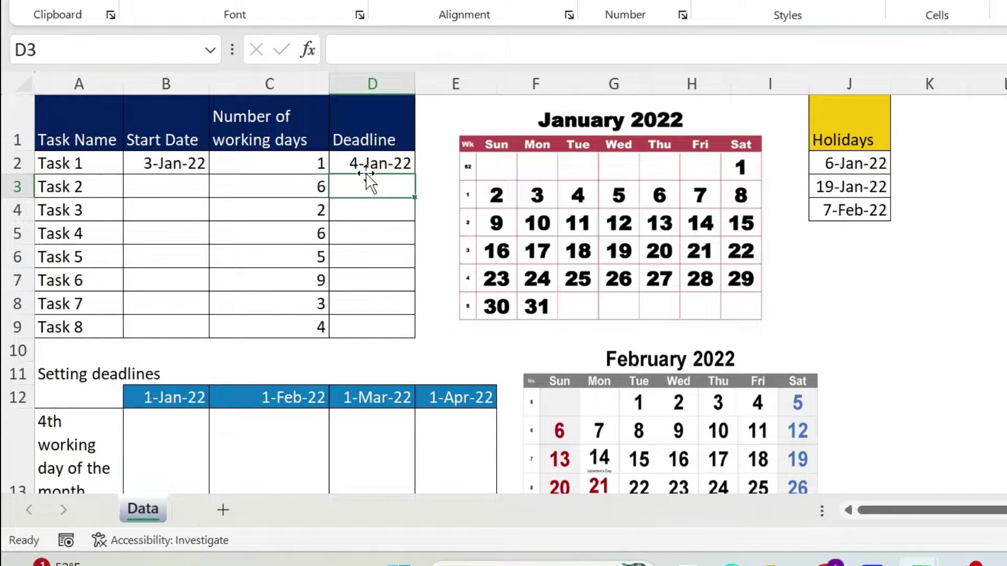
Step: Change Task 1's working days in C2 to 3, then to 4, giving a 10-Jan-22 deadline
{"action": "left_click", "coordinate": [241, 162]}
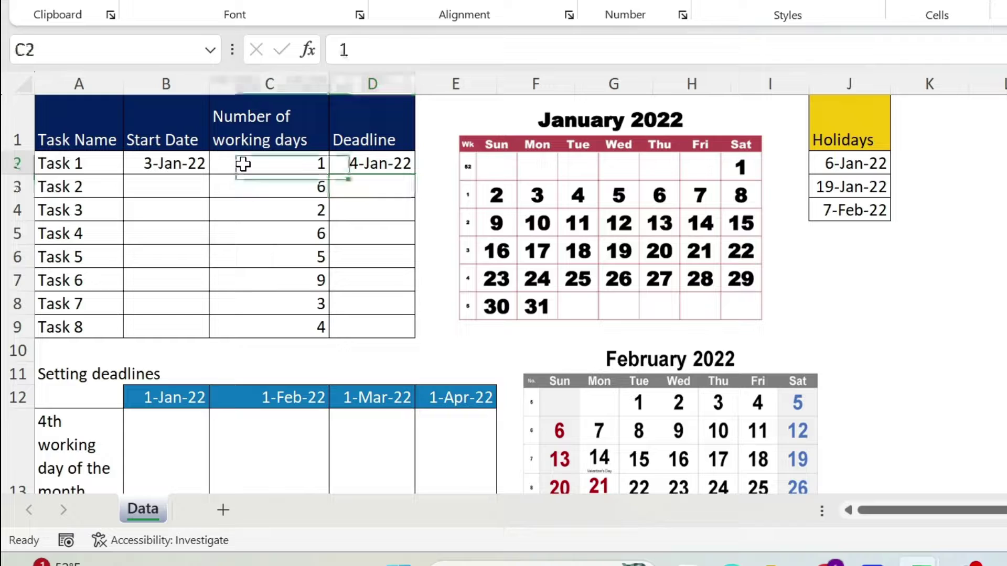
{"action": "type", "text": "3"}
{"action": "left_click", "coordinate": [302, 231]}
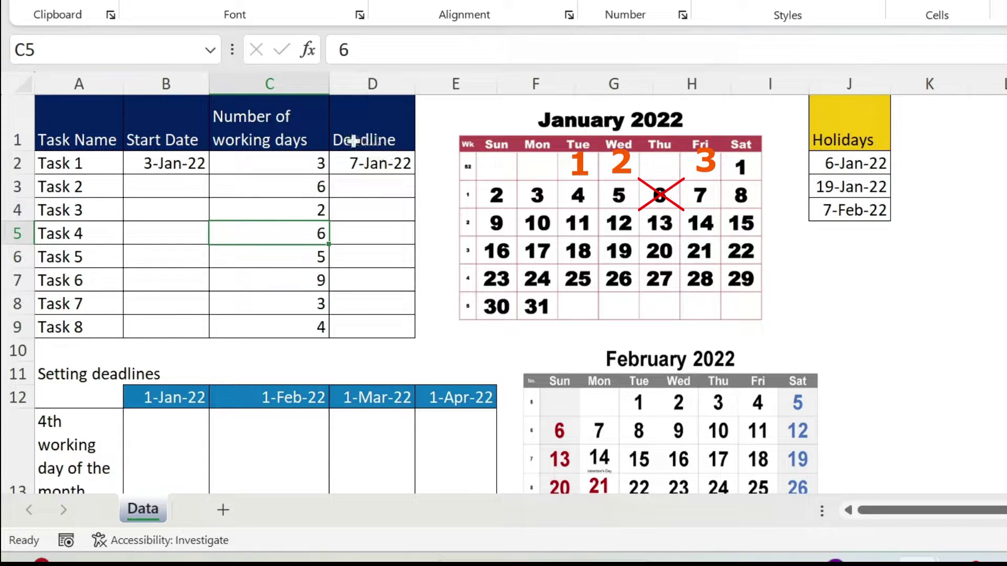
{"action": "left_click", "coordinate": [294, 164]}
{"action": "type", "text": "4"}
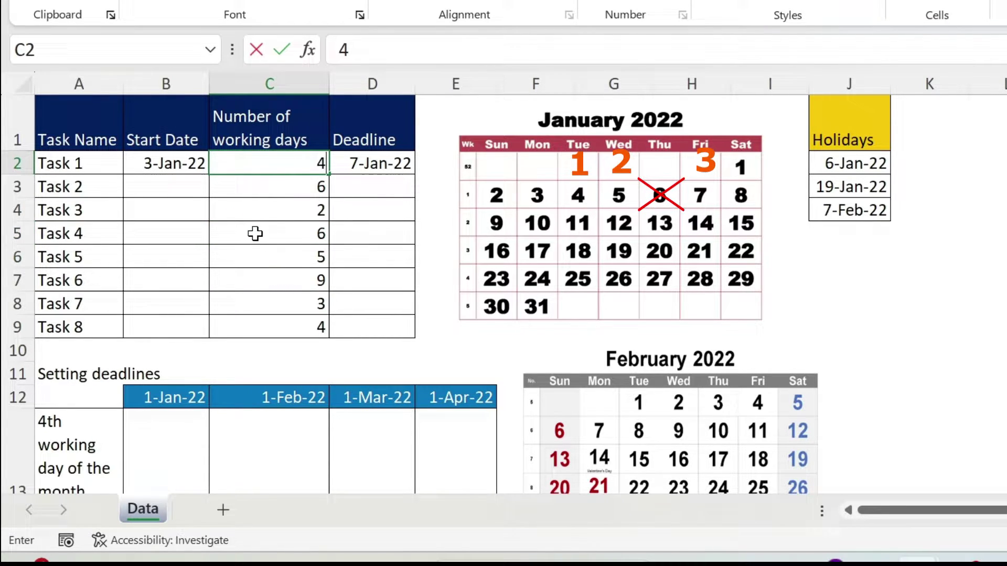
{"action": "left_click", "coordinate": [255, 224]}
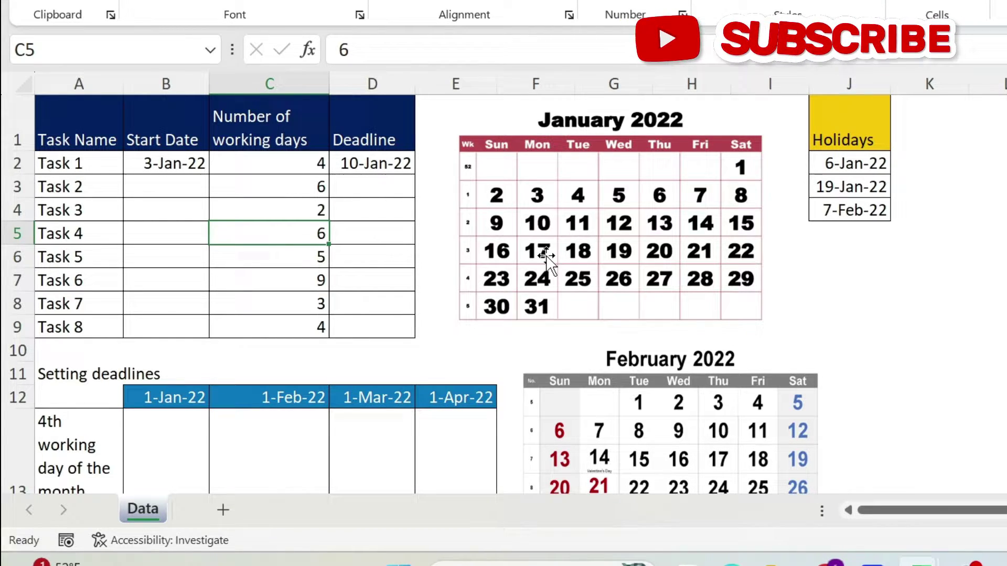
Step: Begin a WORKDAY.INTL formula in D3 with B2 as start date and C2 as days
{"action": "left_click", "coordinate": [396, 195]}
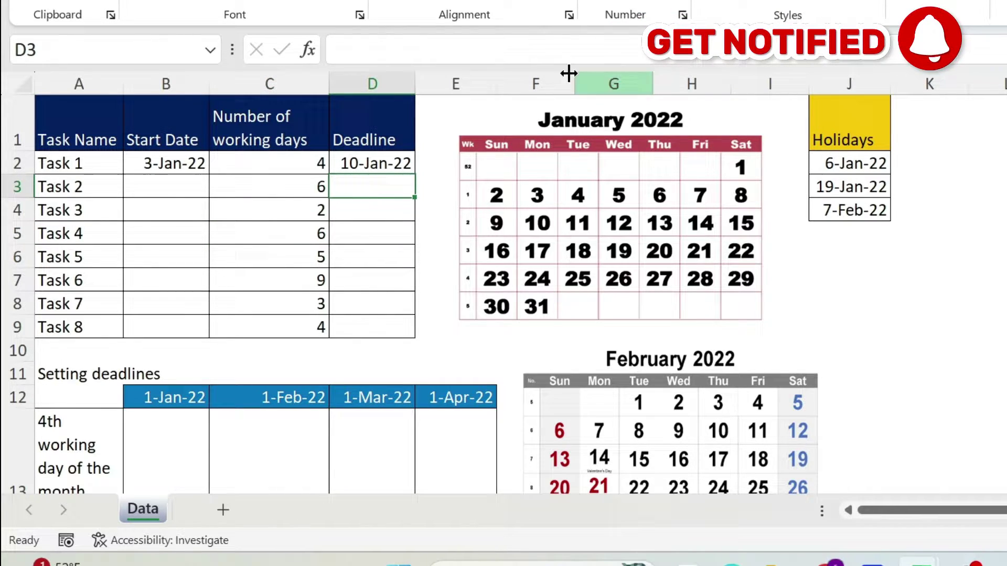
{"action": "left_click", "coordinate": [391, 48]}
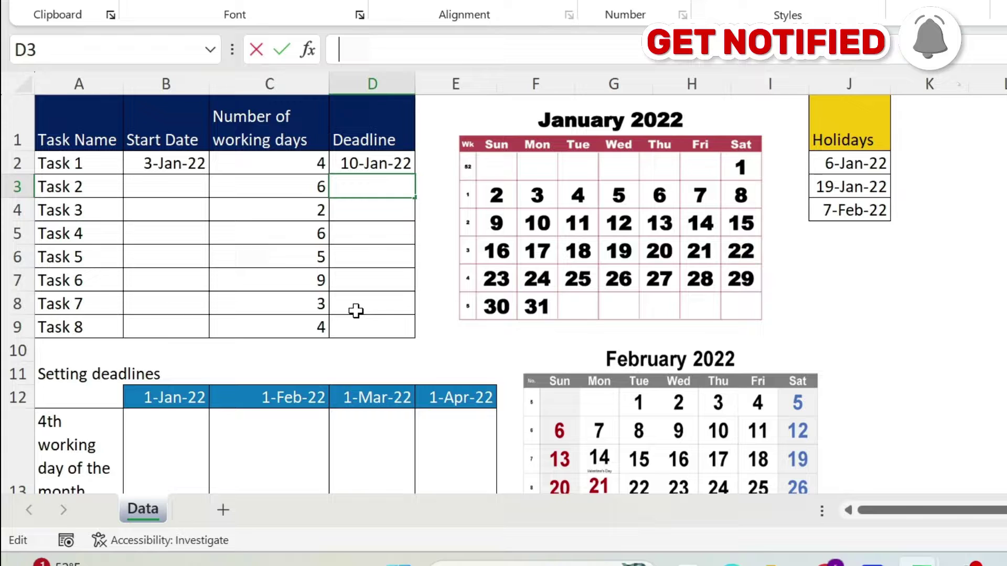
{"action": "type", "text": "=wor"}
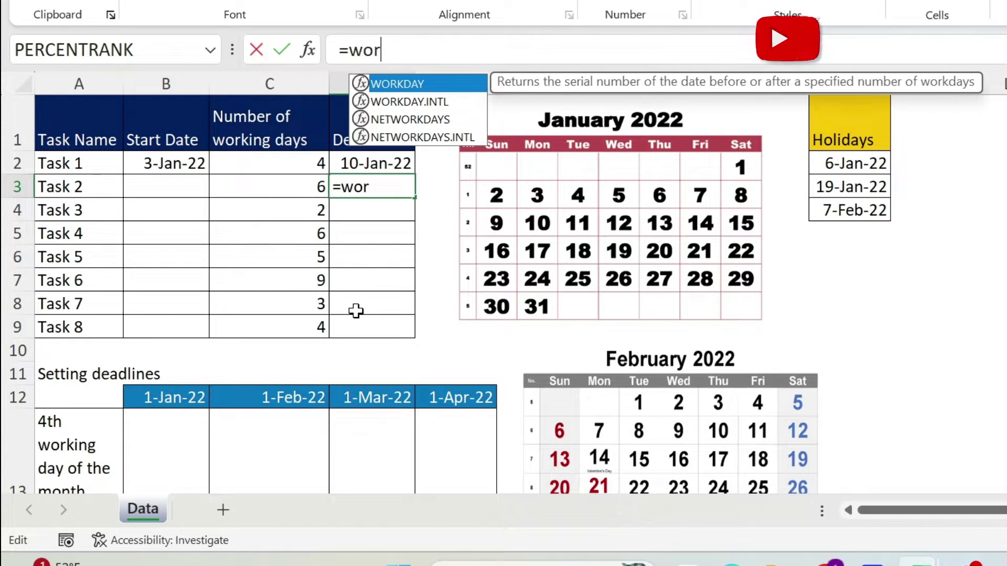
{"action": "key", "text": "Down"}
{"action": "key", "text": "Tab"}
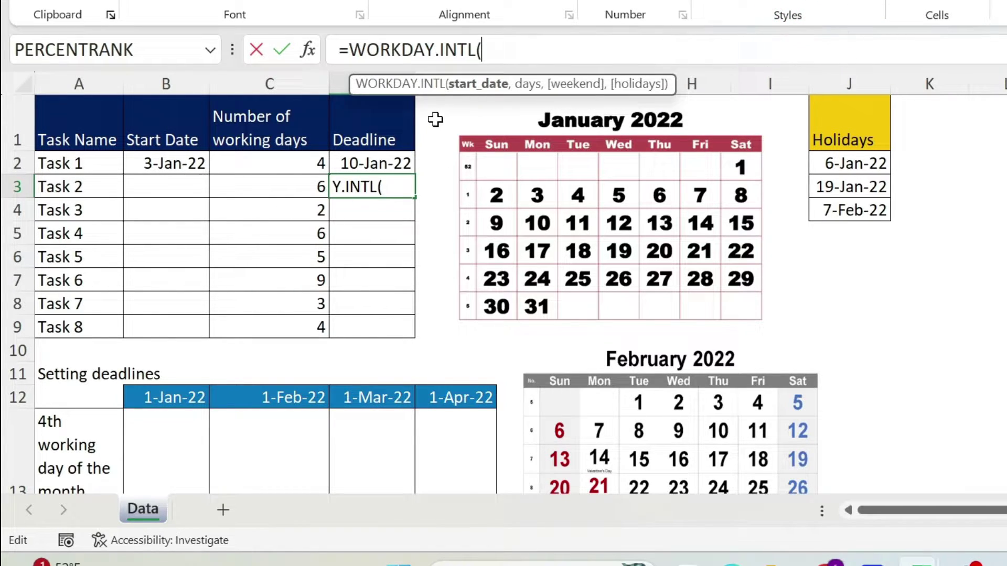
{"action": "left_click", "coordinate": [153, 168]}
{"action": "type", "text": ","}
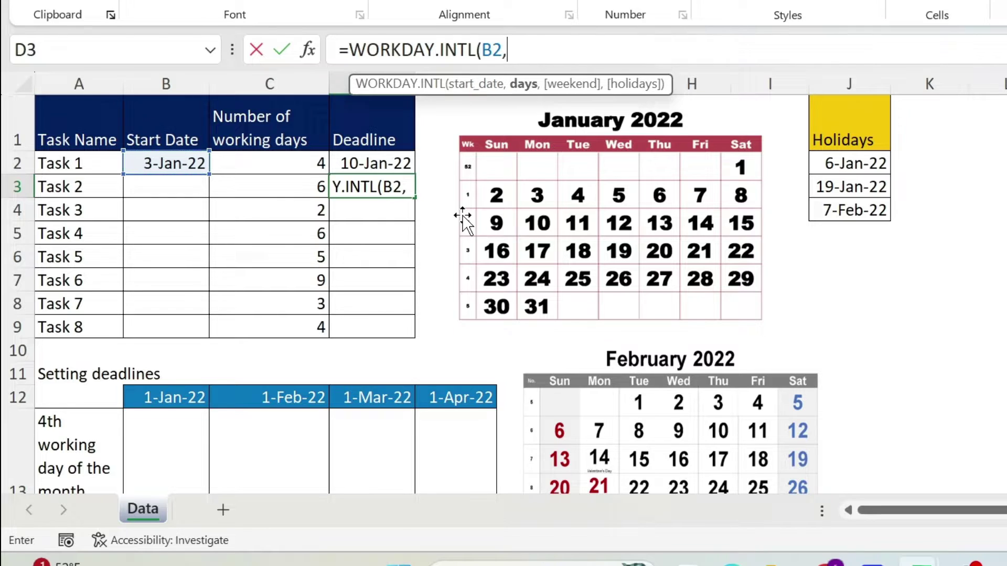
{"action": "left_click", "coordinate": [300, 167]}
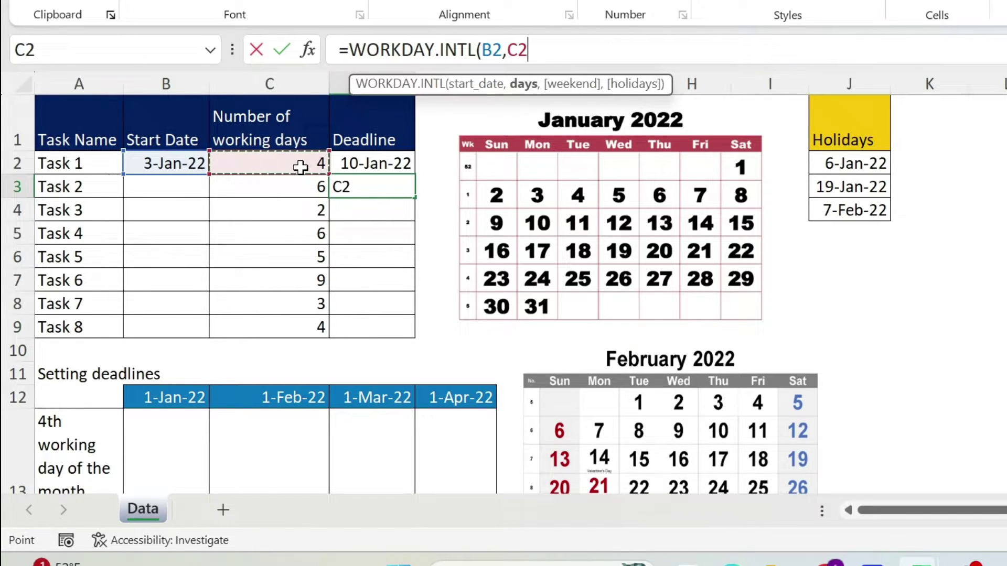
{"action": "type", "text": ","}
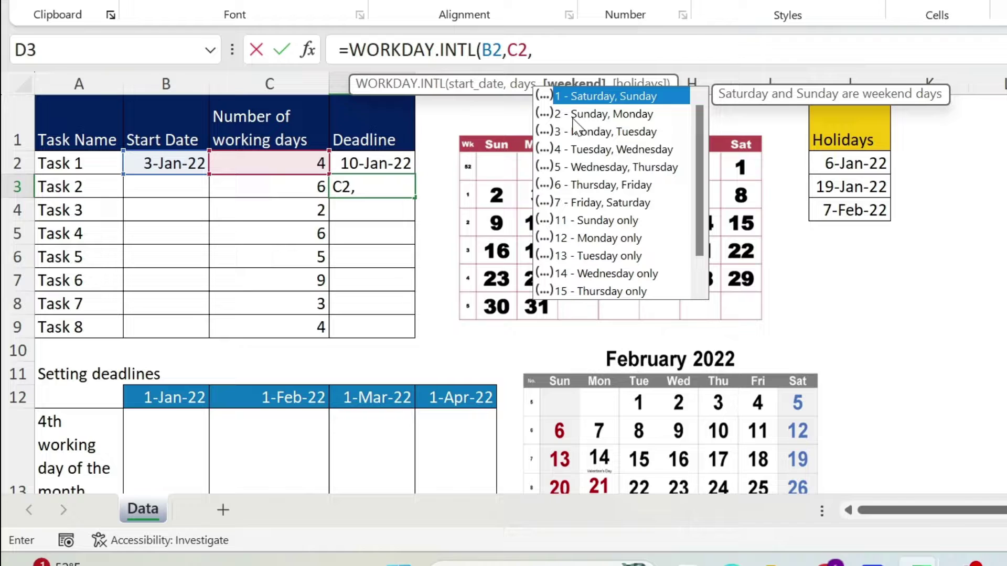
Step: Add weekend code 2 (Sunday, Monday) and holidays J2:J4, so D3 returns 8-Jan-22
{"action": "left_click", "coordinate": [597, 116]}
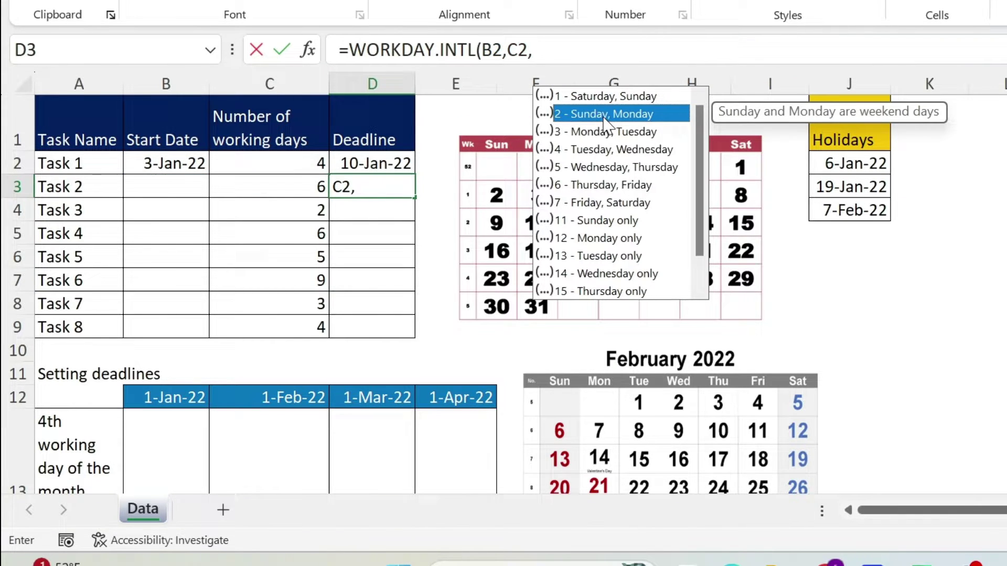
{"action": "double_click", "coordinate": [600, 113]}
{"action": "type", "text": ","}
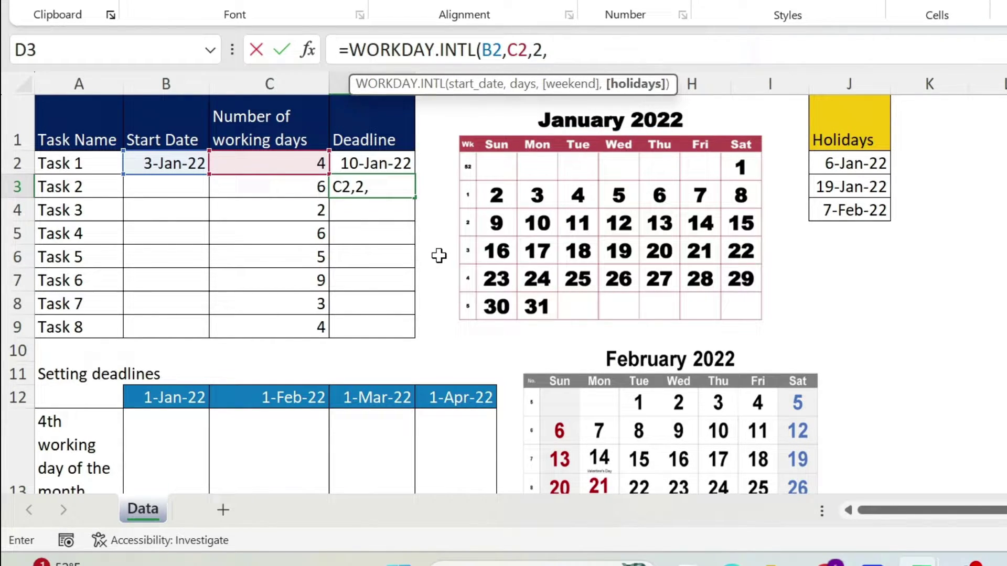
{"action": "left_click_drag", "start_coordinate": [819, 163], "coordinate": [828, 206]}
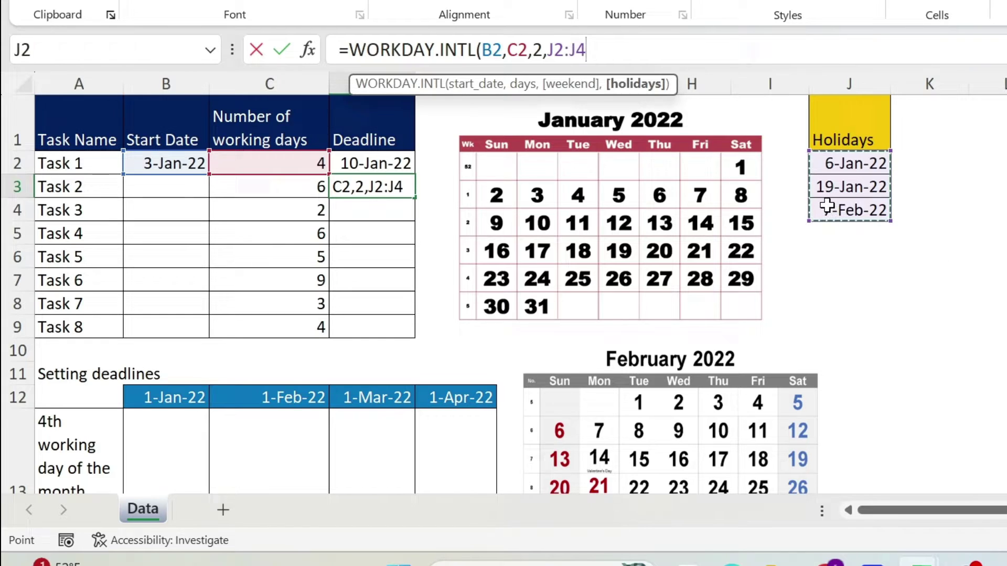
{"action": "type", "text": ")"}
{"action": "key", "text": "Return"}
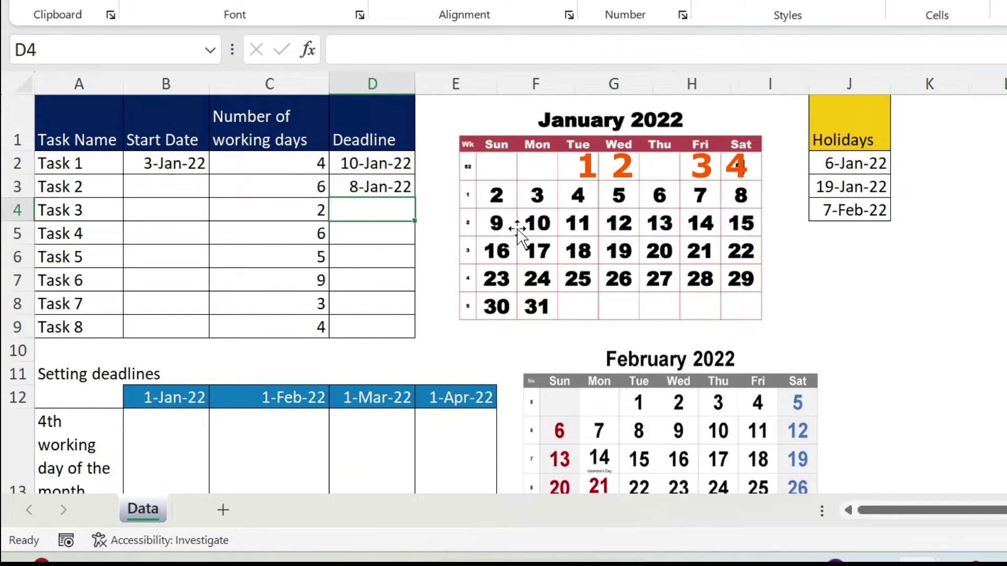
Step: Clear D3's trial formula and set Task 2's start date B3 to =D2 (10-Jan-22)
{"action": "left_click", "coordinate": [380, 182]}
{"action": "key", "text": "Delete"}
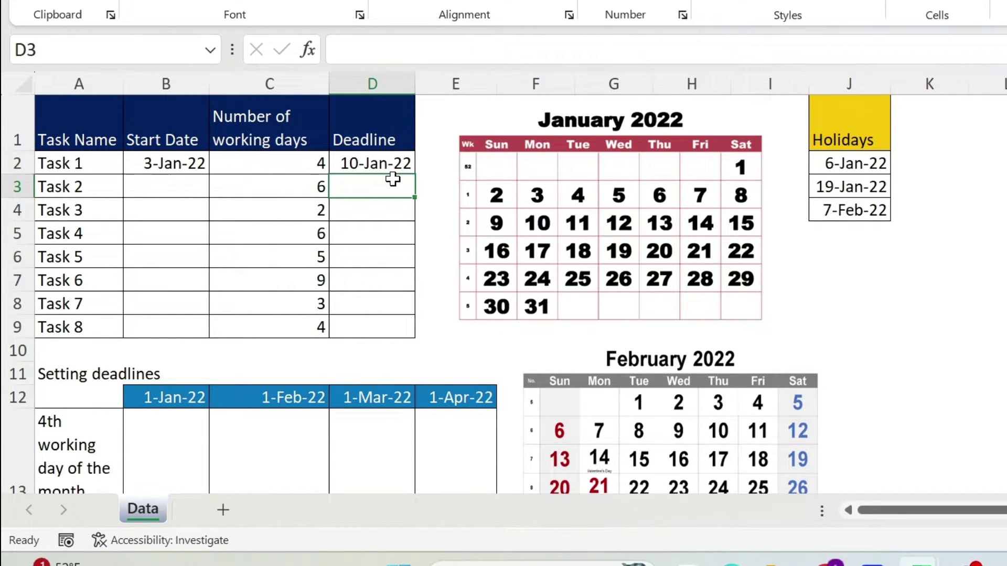
{"action": "left_click", "coordinate": [175, 184]}
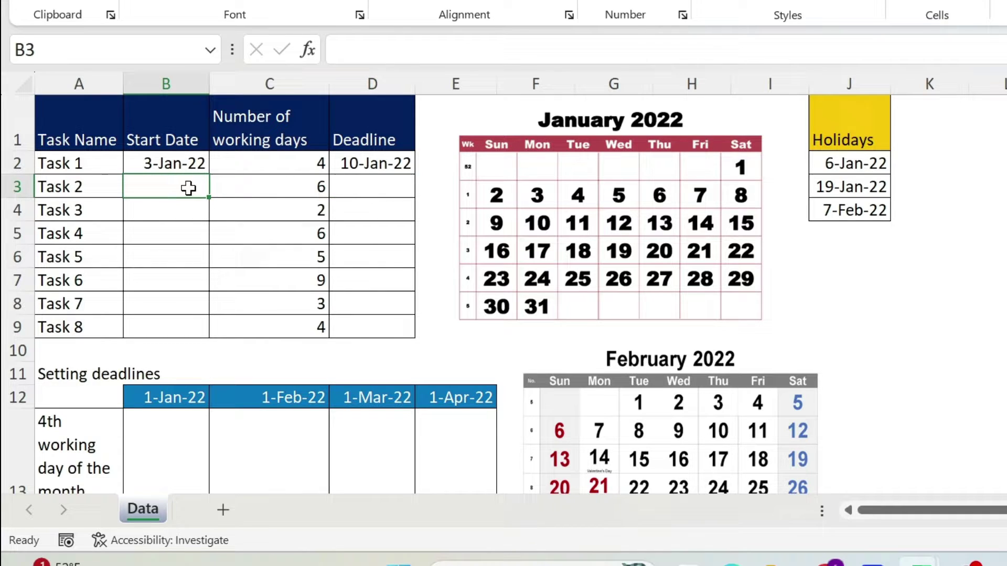
{"action": "type", "text": "="}
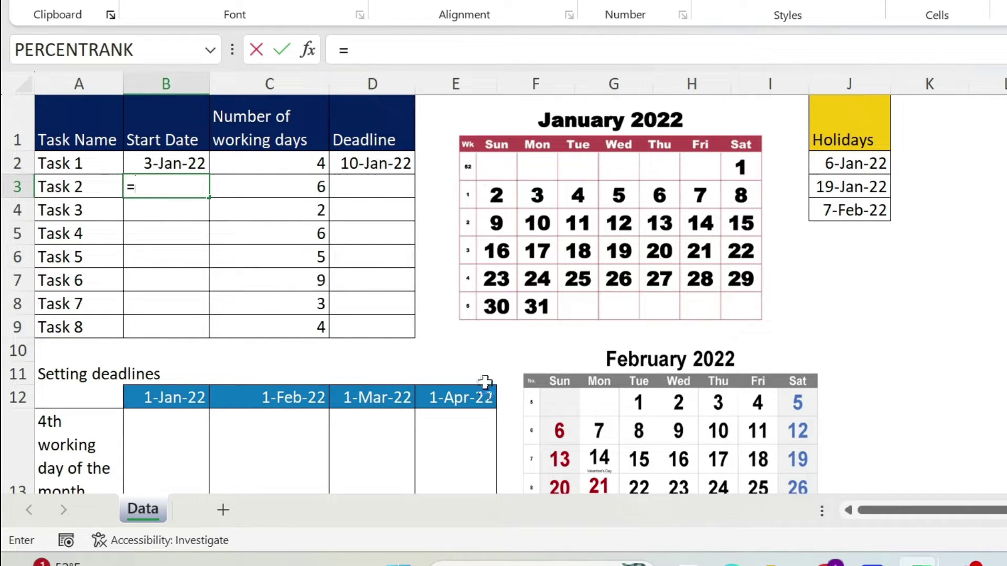
{"action": "left_click", "coordinate": [389, 158]}
{"action": "key", "text": "Return"}
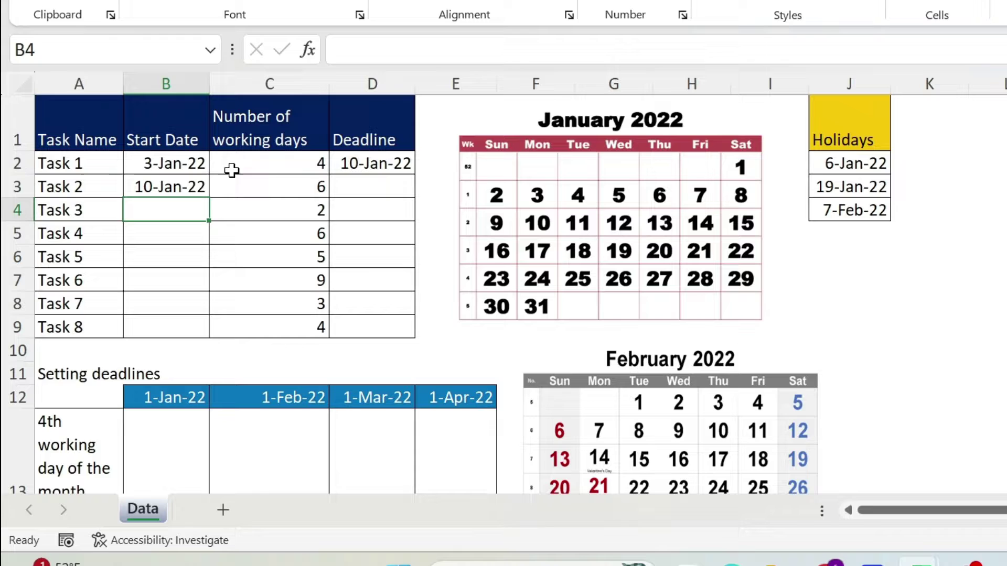
Step: Fill B3's =D2 formula down to B9, where Tasks 3–8 show 0-Jan-00
{"action": "left_click", "coordinate": [175, 190]}
{"action": "double_click", "coordinate": [209, 197]}
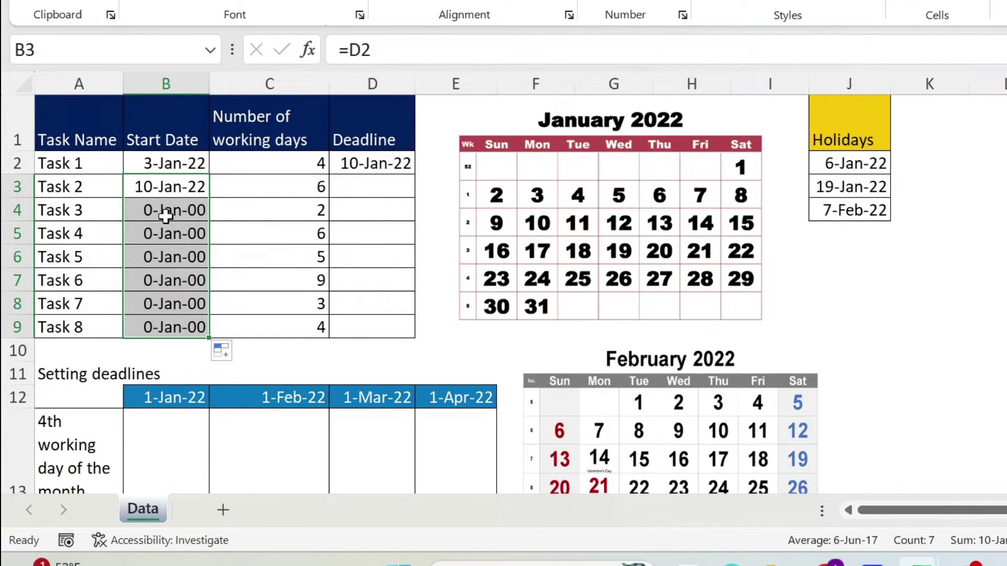
{"action": "left_click", "coordinate": [165, 187]}
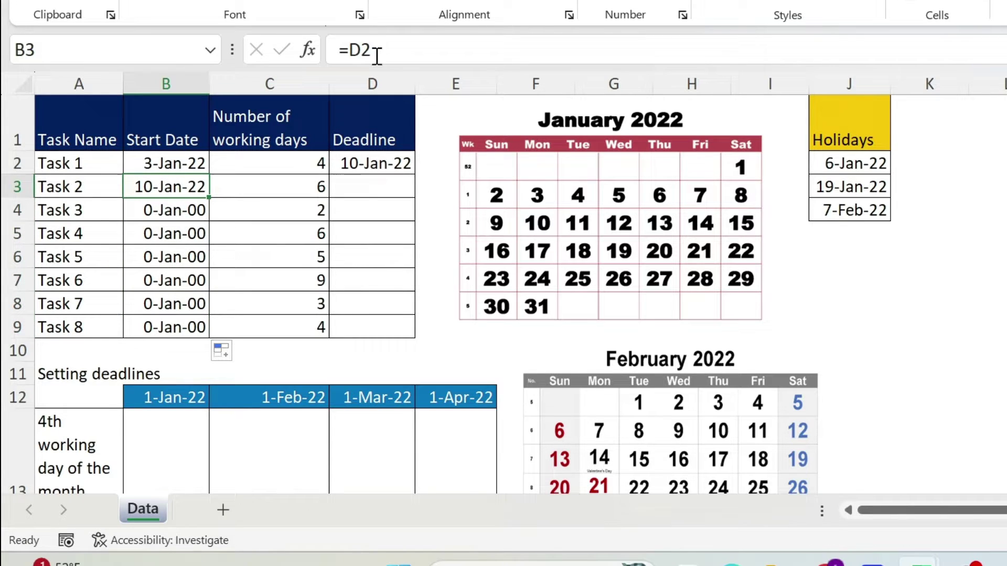
Step: Change B3 to =IF(D2="","",D2) and fill it down to B9, leaving blanks for empty deadlines
{"action": "left_click", "coordinate": [348, 50]}
{"action": "type", "text": "if("}
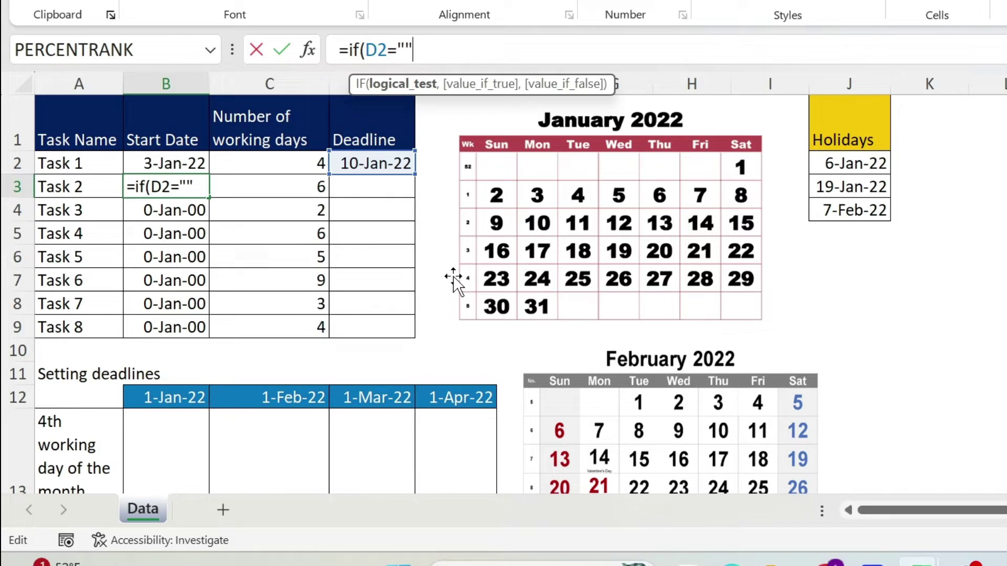
{"action": "type", "text": "=\"\","}
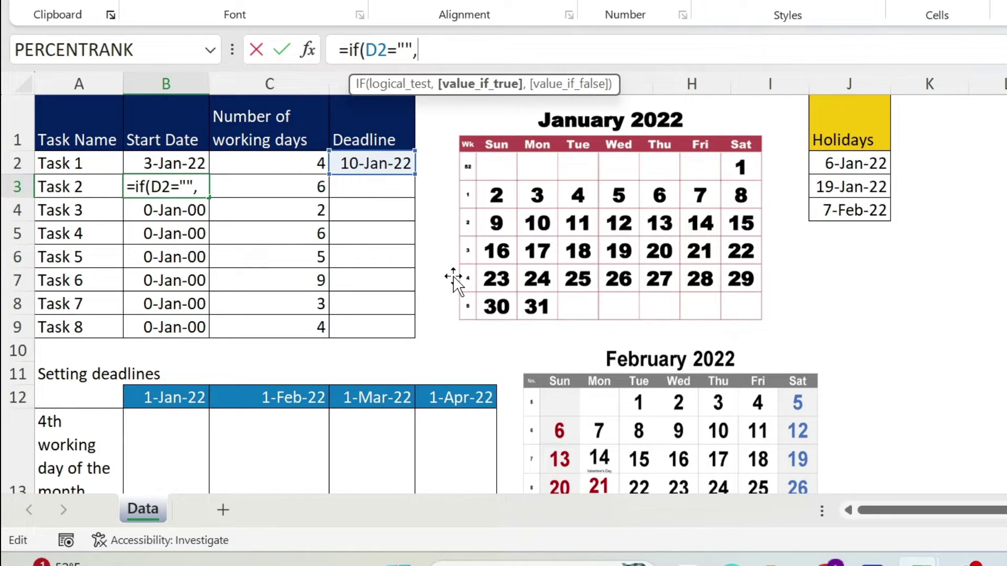
{"action": "type", "text": "\"\""}
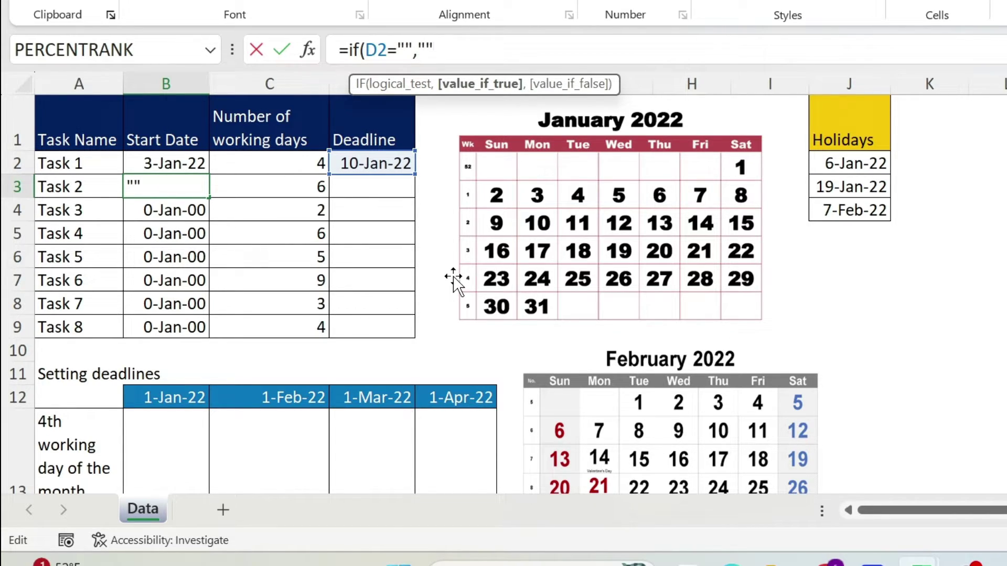
{"action": "type", "text": ","}
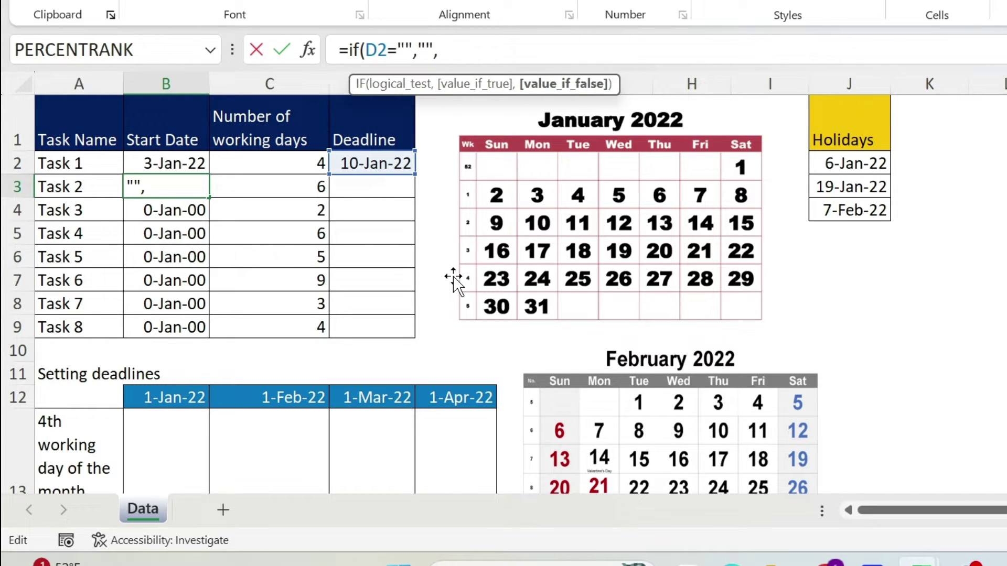
{"action": "left_click", "coordinate": [377, 156]}
{"action": "type", "text": ")"}
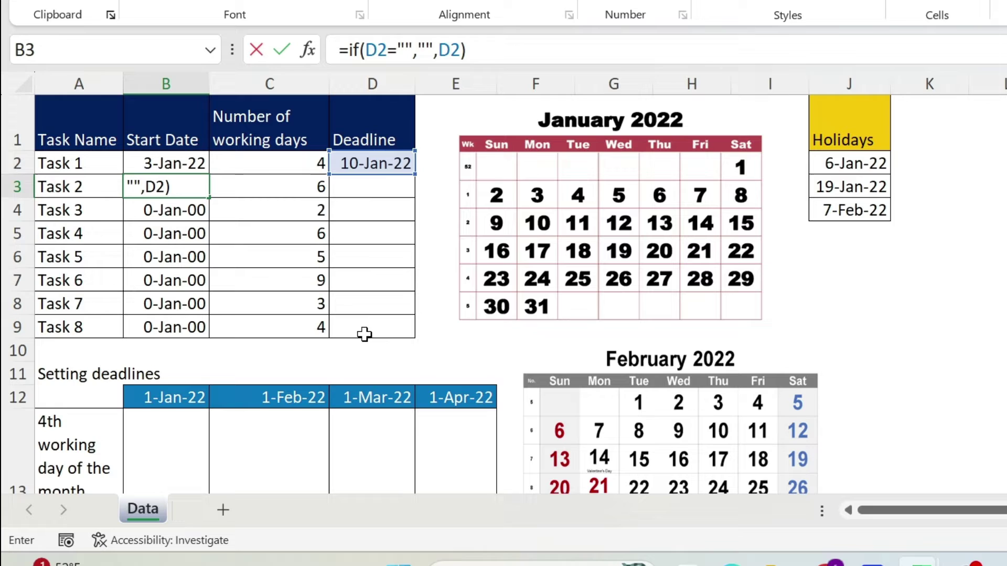
{"action": "key", "text": "Return"}
{"action": "left_click", "coordinate": [187, 187]}
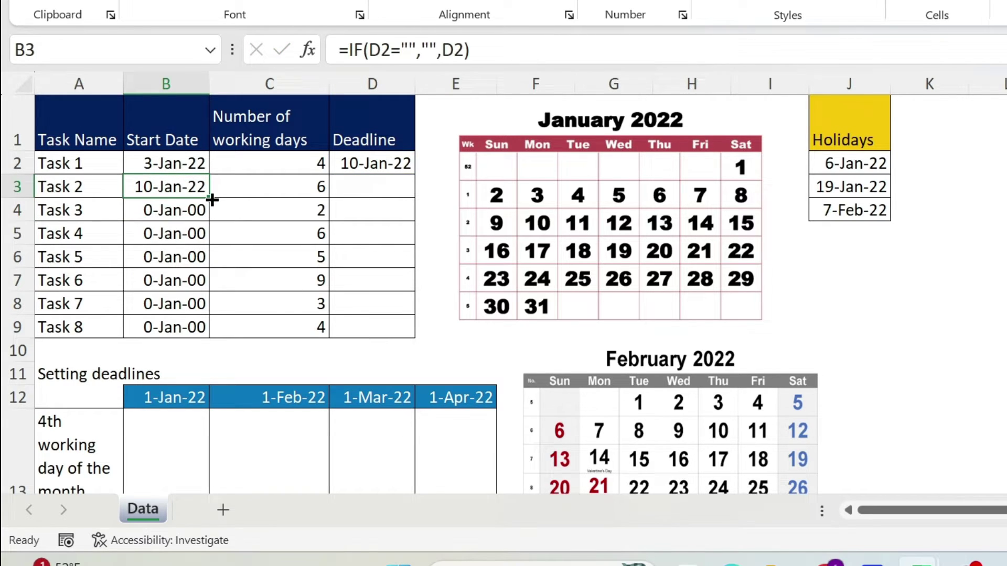
{"action": "double_click", "coordinate": [209, 199]}
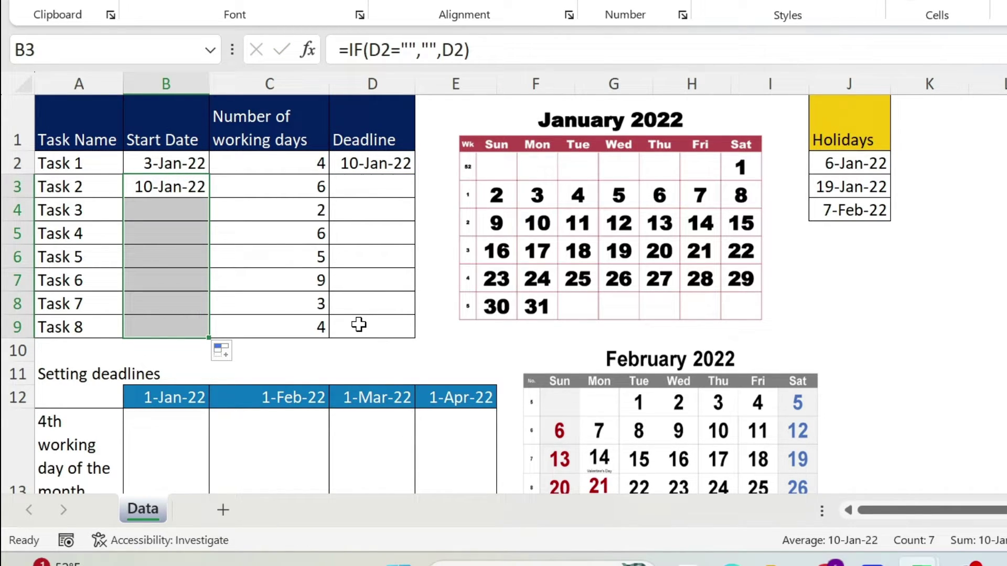
Step: Make D2's holiday range absolute: =WORKDAY(B2,C2,$J$2:$J$4)
{"action": "left_click", "coordinate": [349, 162]}
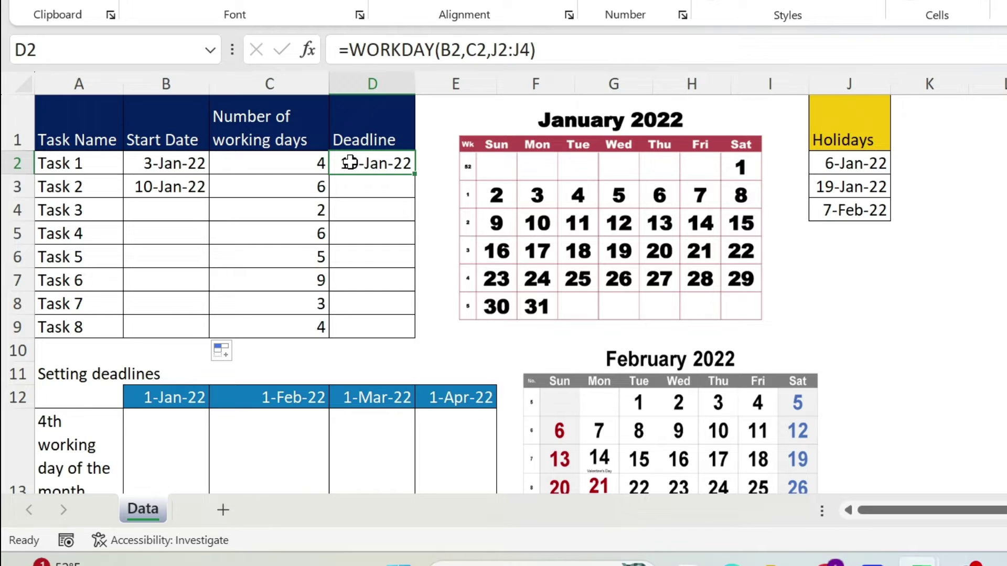
{"action": "left_click", "coordinate": [495, 52]}
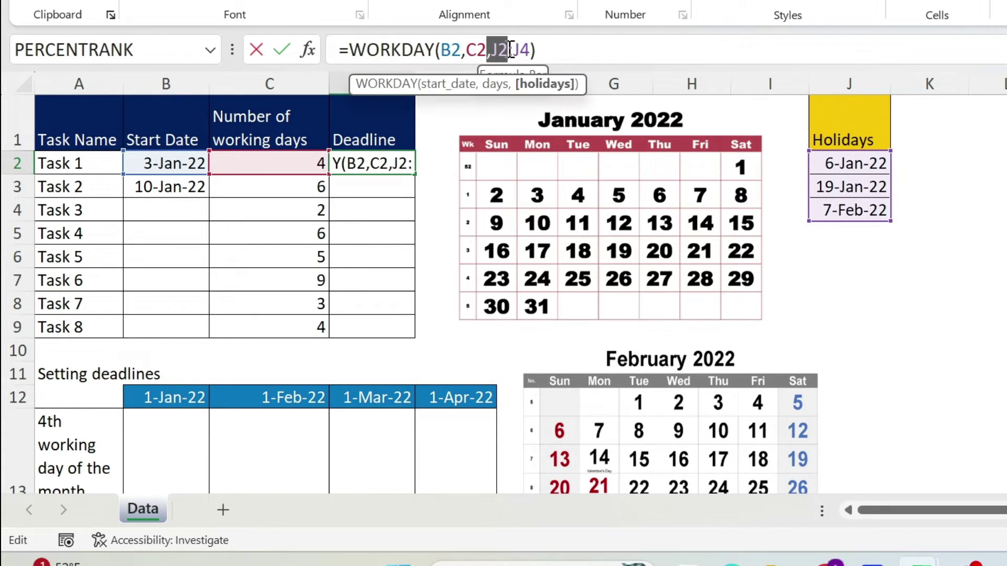
{"action": "left_click_drag", "start_coordinate": [489, 49], "coordinate": [530, 47]}
{"action": "key", "text": "F4"}
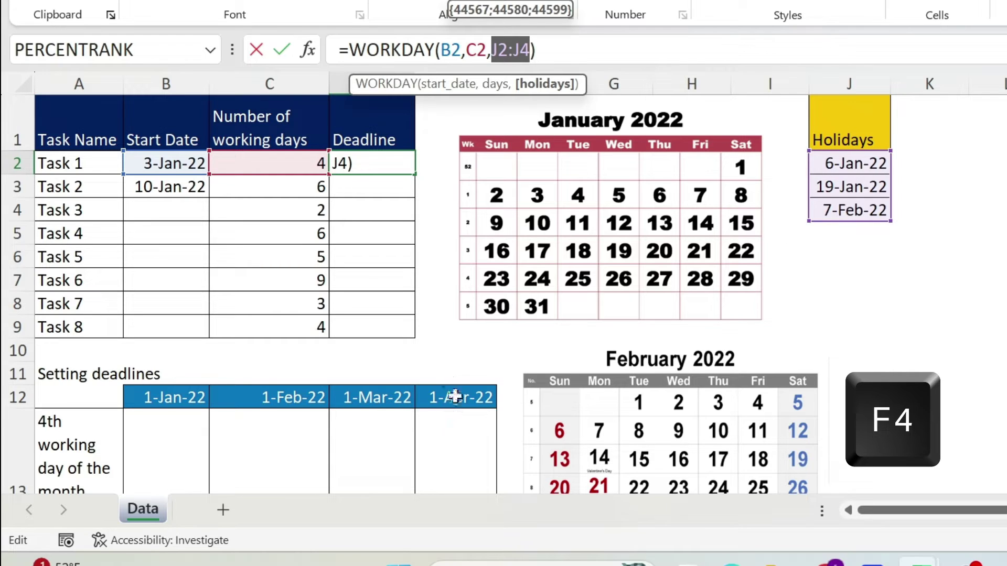
{"action": "key", "text": "F4"}
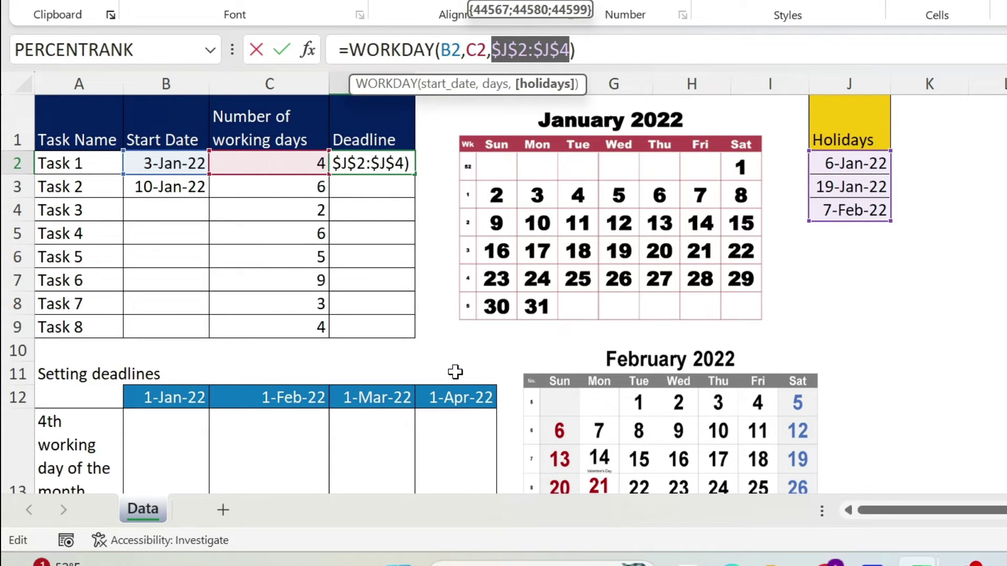
{"action": "key", "text": "Return"}
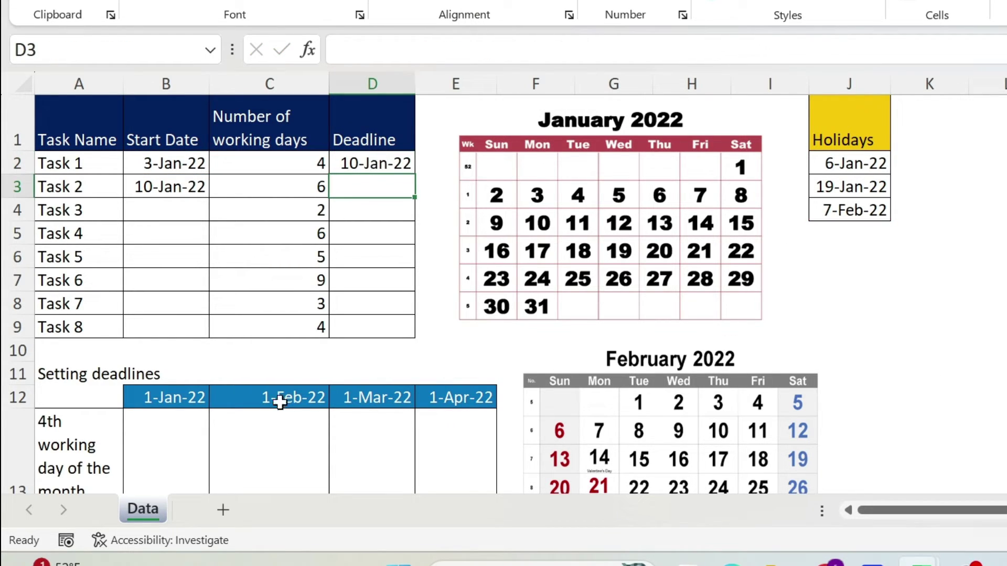
Step: Fill D2's WORKDAY formula down to D9, with deadlines ending at Task 8's 2-Mar-22
{"action": "left_click", "coordinate": [404, 164]}
{"action": "double_click", "coordinate": [414, 174]}
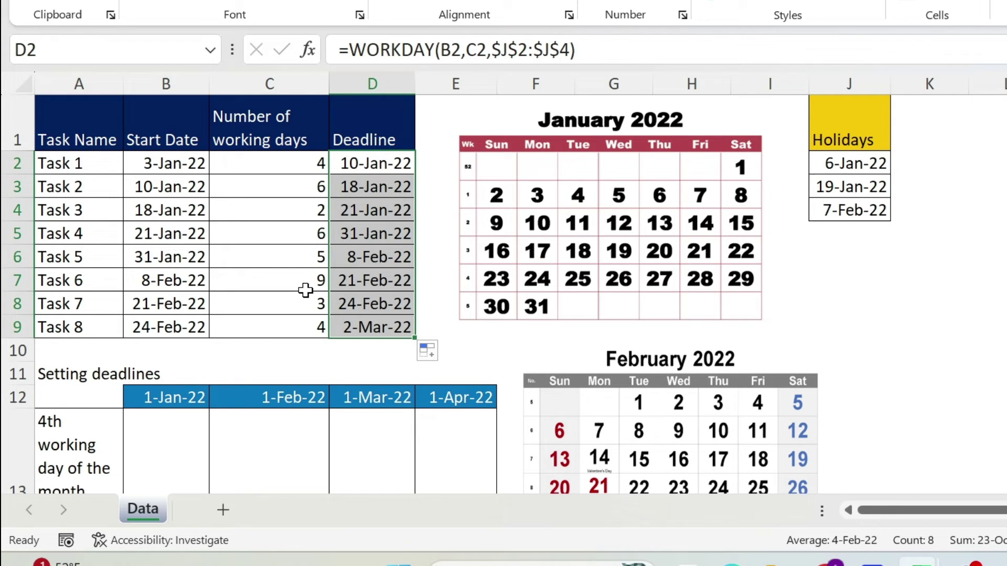
{"action": "scroll", "coordinate": [302, 291], "scroll_direction": "down", "scroll_amount": 1}
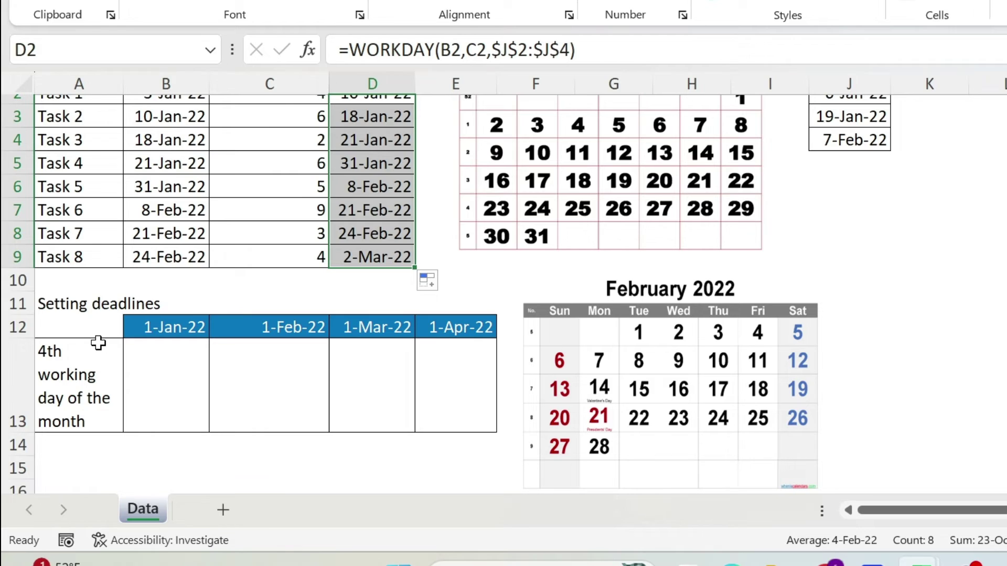
Step: Enter =WORKDAY(B12,4) in B13 and fill it right to E13 for January–April
{"action": "left_click", "coordinate": [177, 401]}
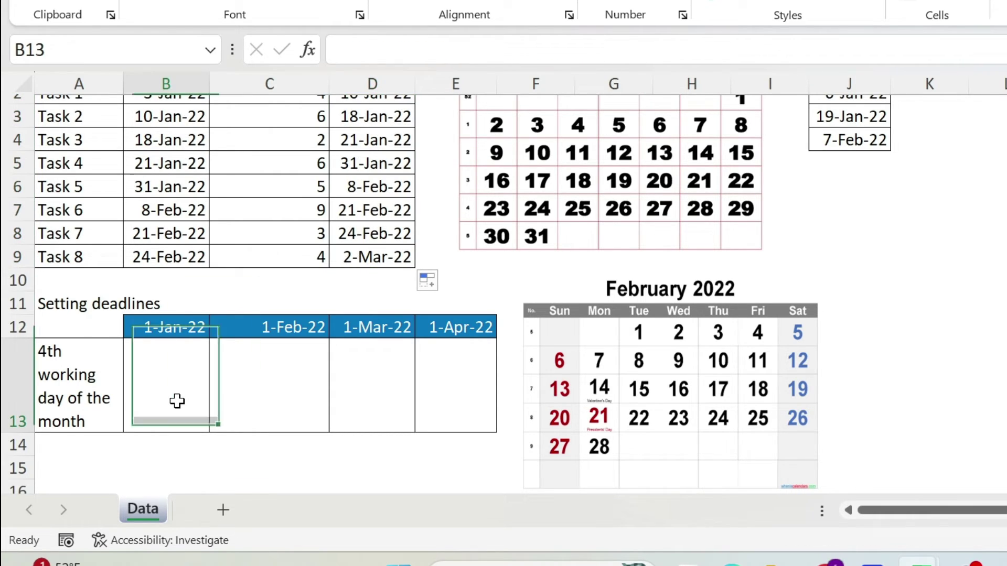
{"action": "left_click", "coordinate": [347, 51]}
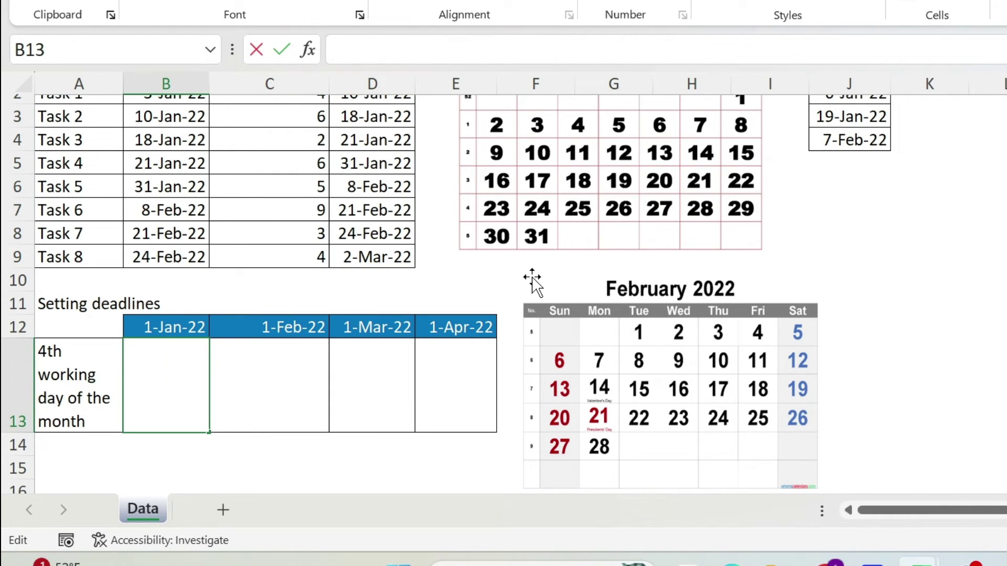
{"action": "type", "text": "=wor"}
{"action": "key", "text": "Tab"}
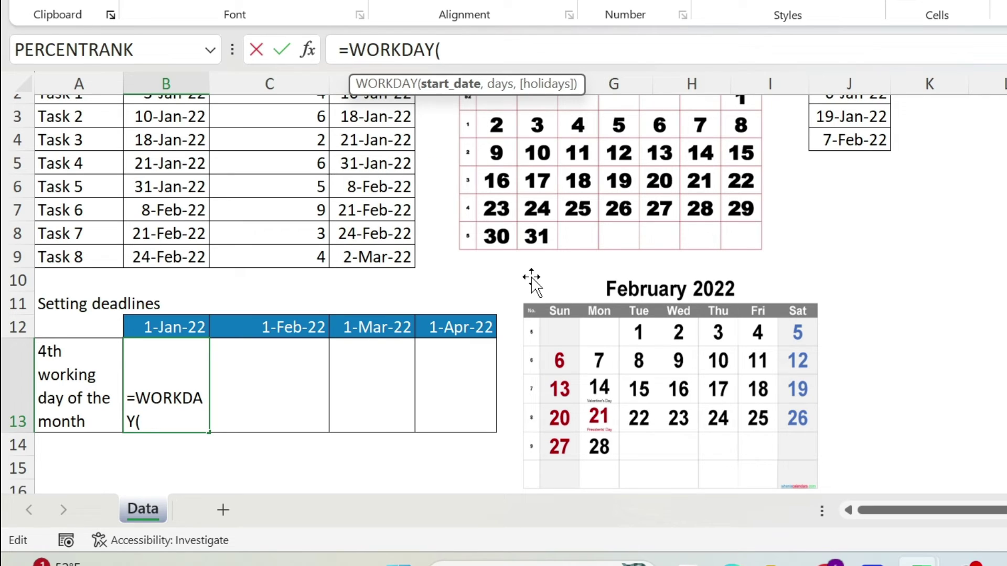
{"action": "left_click", "coordinate": [165, 325]}
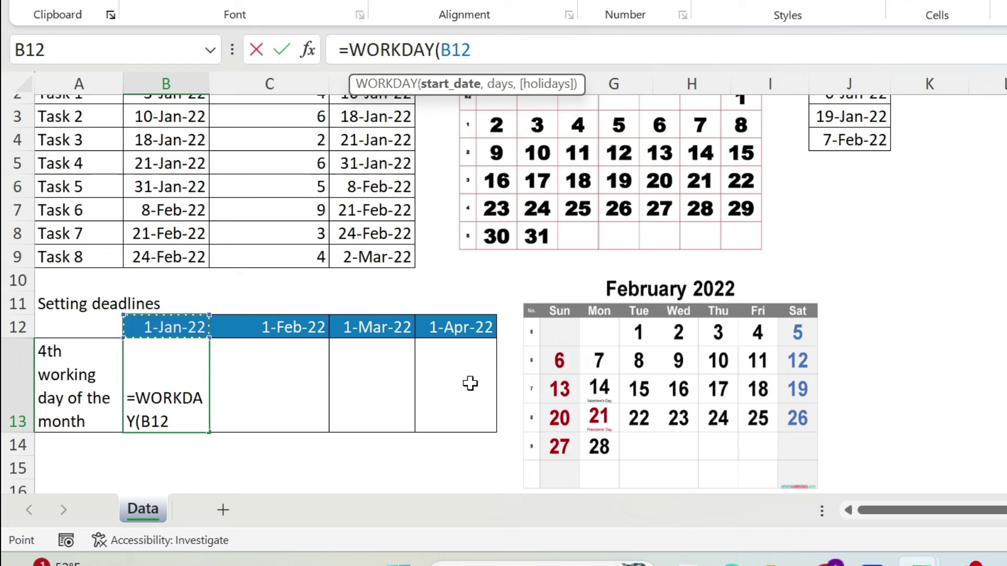
{"action": "type", "text": ","}
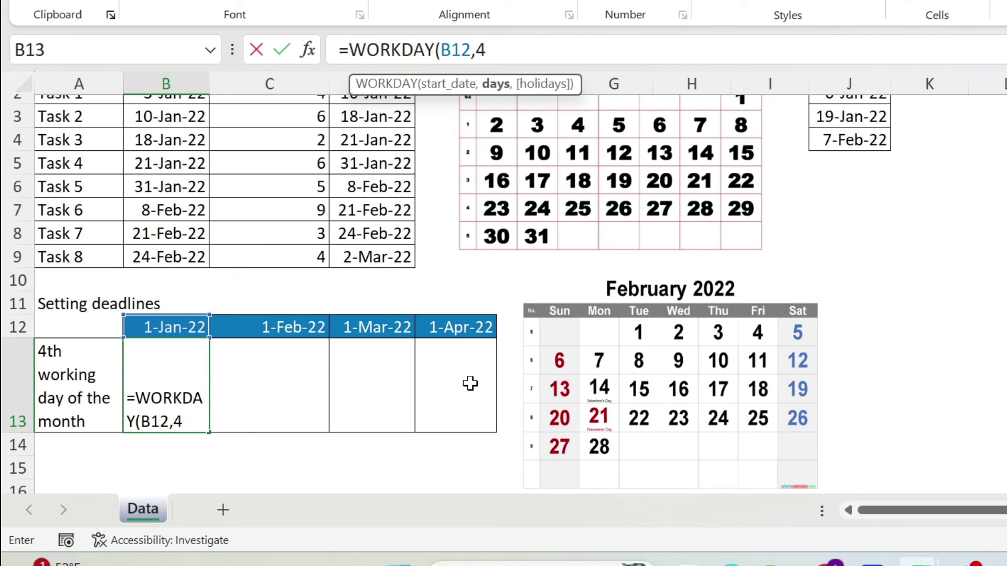
{"action": "type", "text": "4)"}
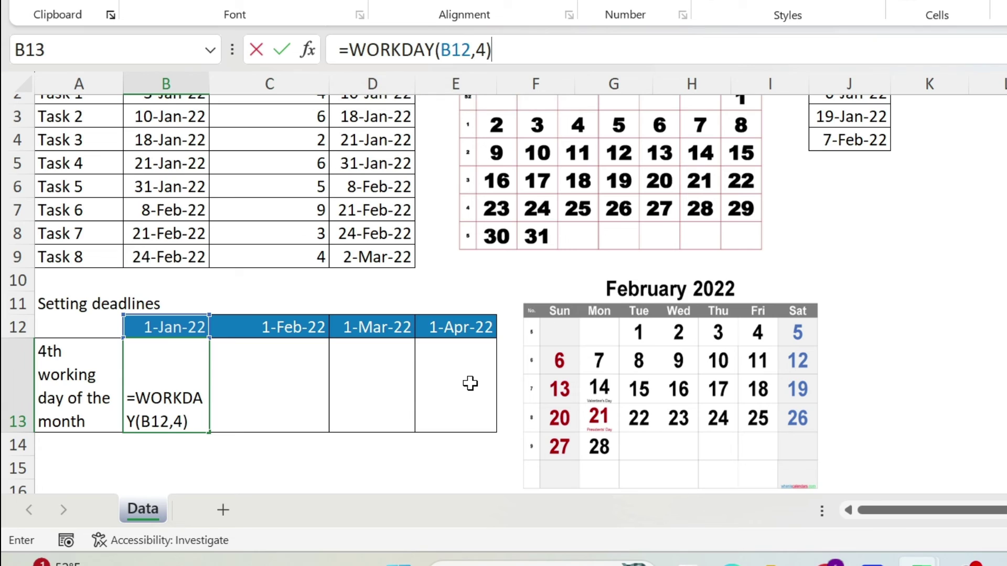
{"action": "key", "text": "Return"}
{"action": "left_click", "coordinate": [203, 394]}
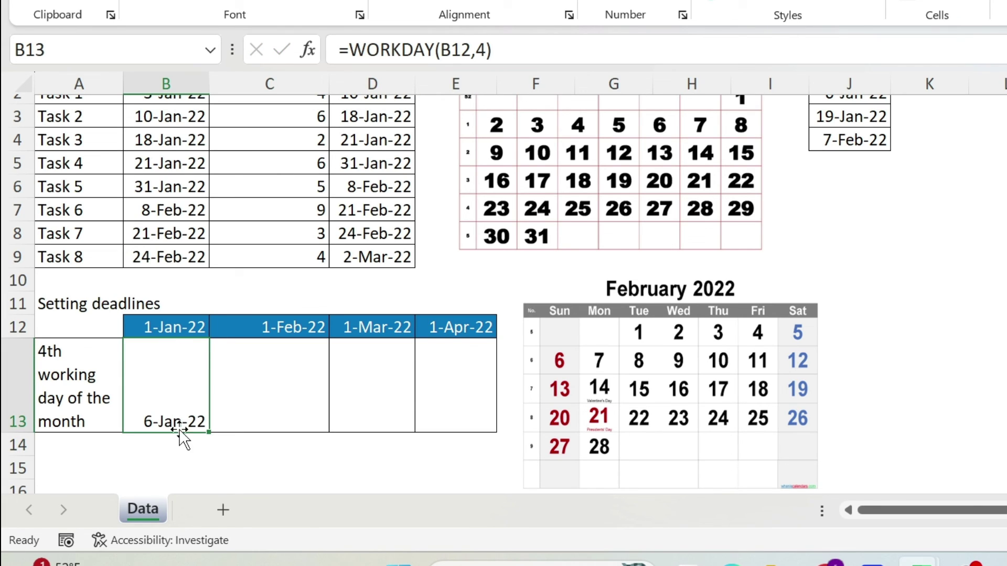
{"action": "left_click_drag", "start_coordinate": [213, 437], "coordinate": [474, 414]}
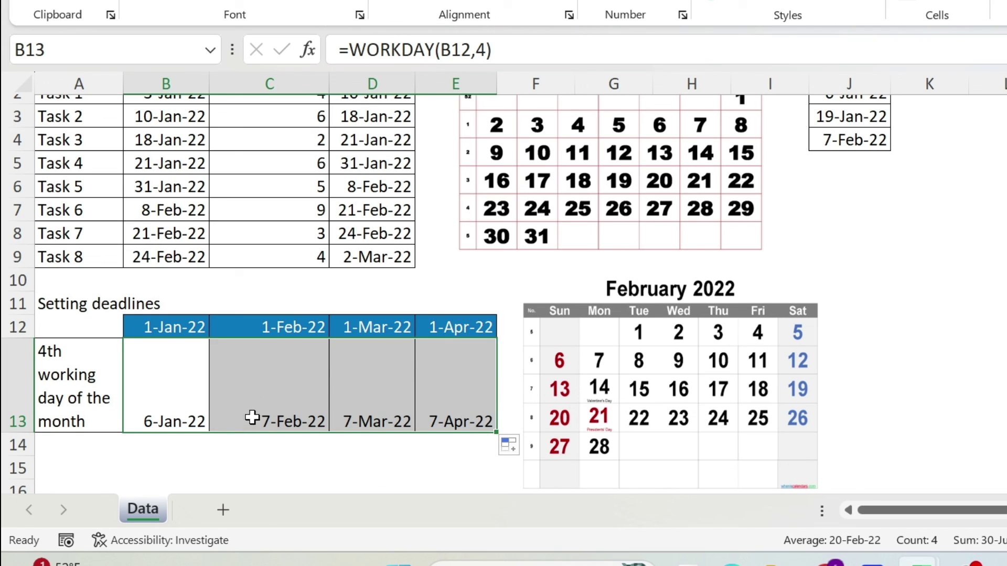